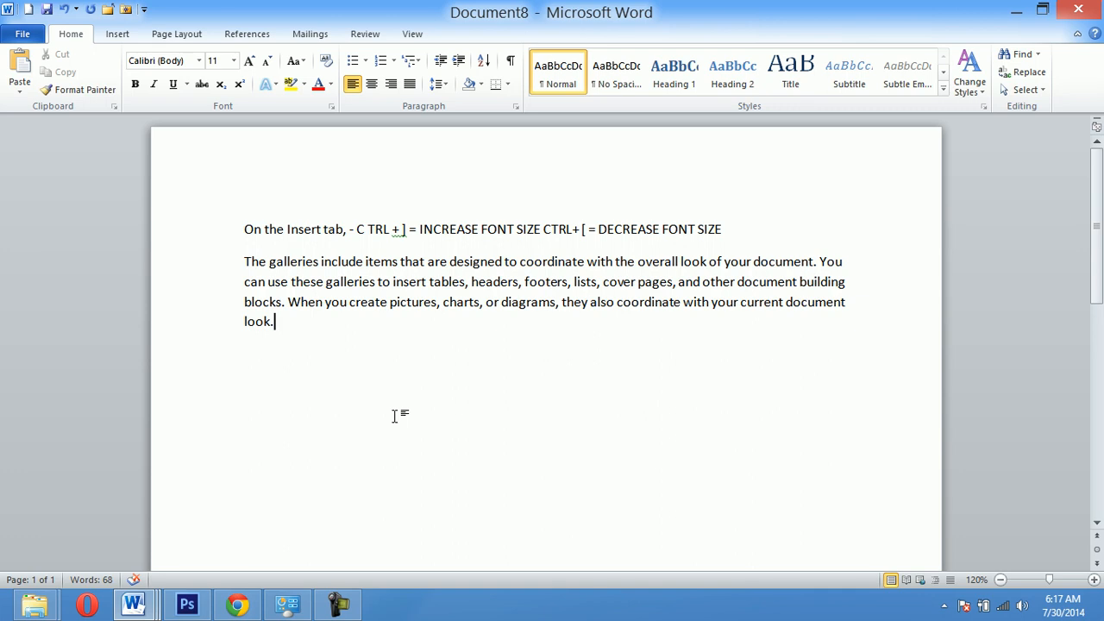
- Add A CHARACTER, A WORD and LINE as separate paragraphs below the existing text
key("Return")
type("A CHARACTER")
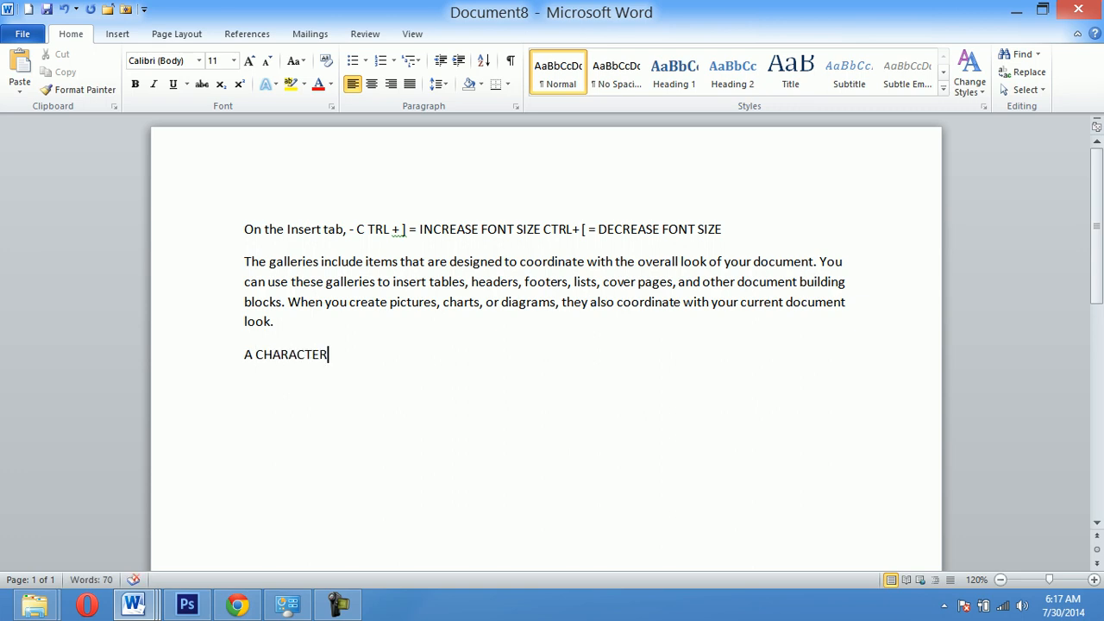
key("Return")
type("A WORD")
key("Return")
type("LINE")
key("Return")
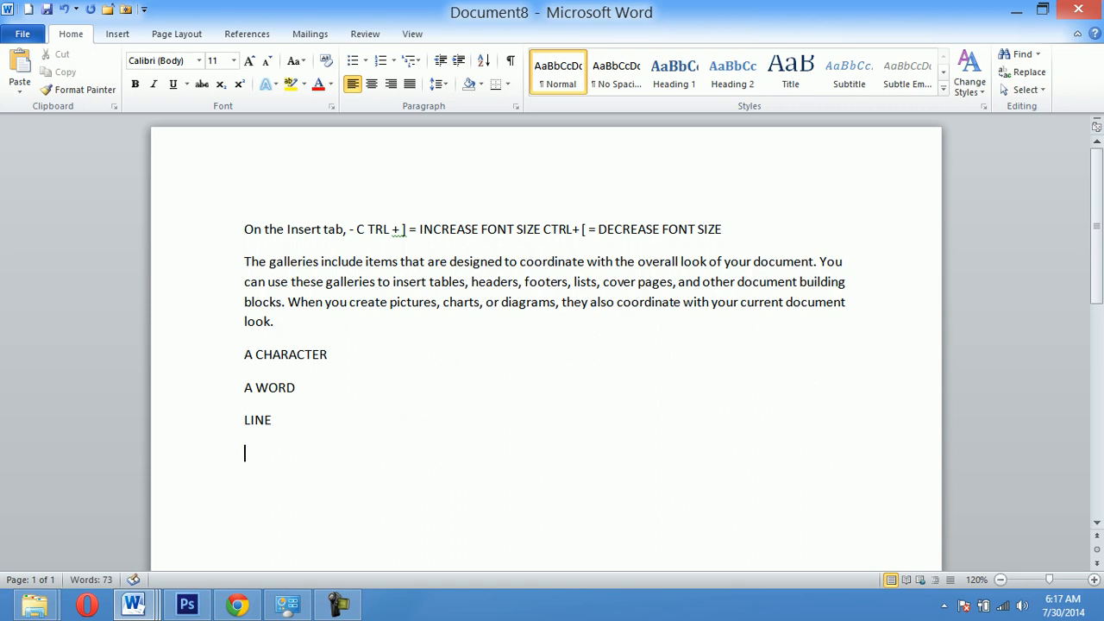
- Continue the list with SENTENCE, PARAGRAPH, PAGE, SECTION and DOCUMENT, each on its own line
type("SENTENCE")
key("Return")
type("PARAGRAPH")
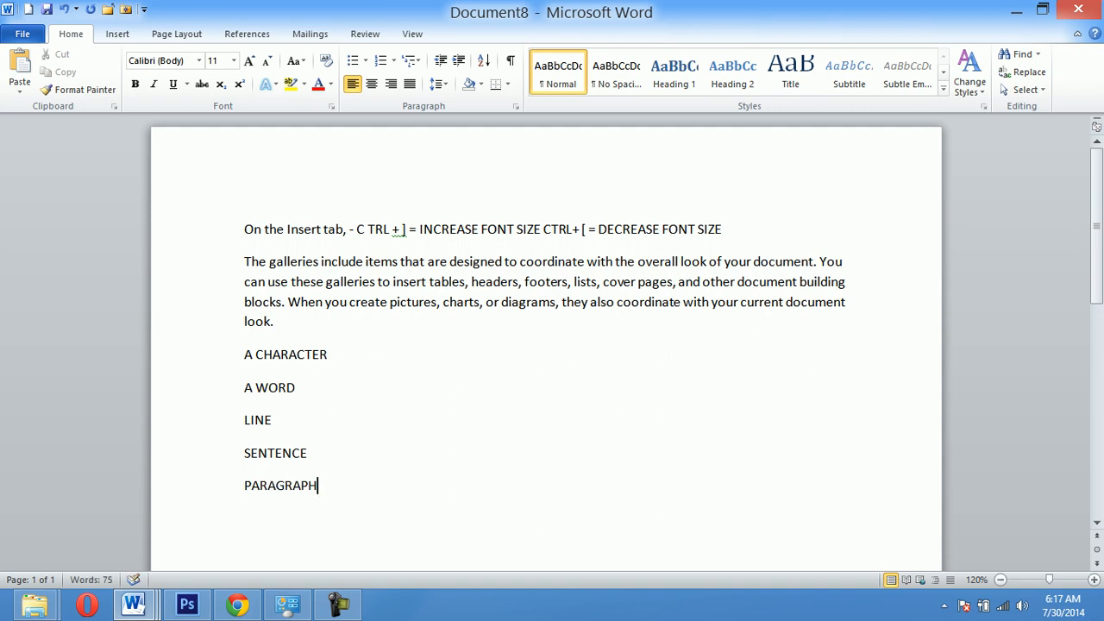
key("Return")
type("PAGE")
key("Return")
type("SECTION")
key("Return")
type("DOCUMENT")
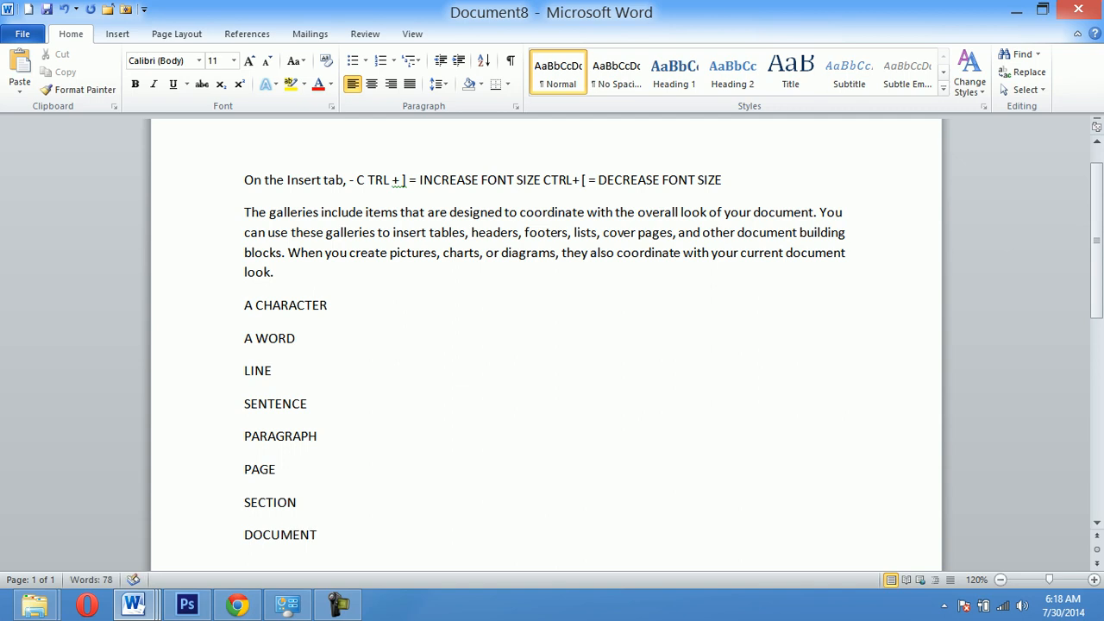
left_click(331, 310)
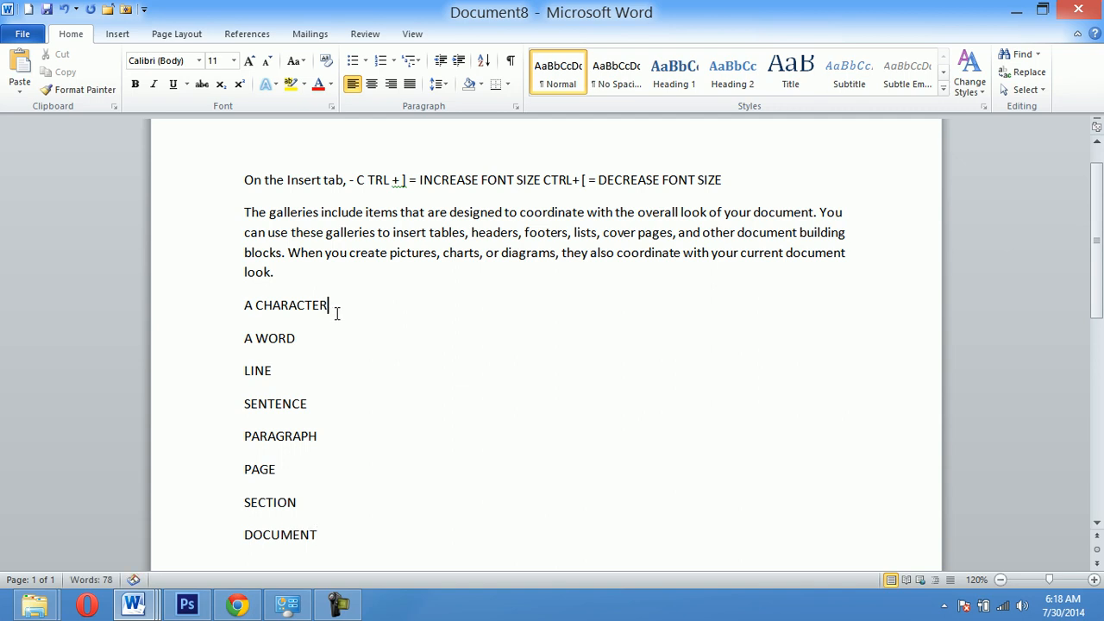
left_click(202, 313)
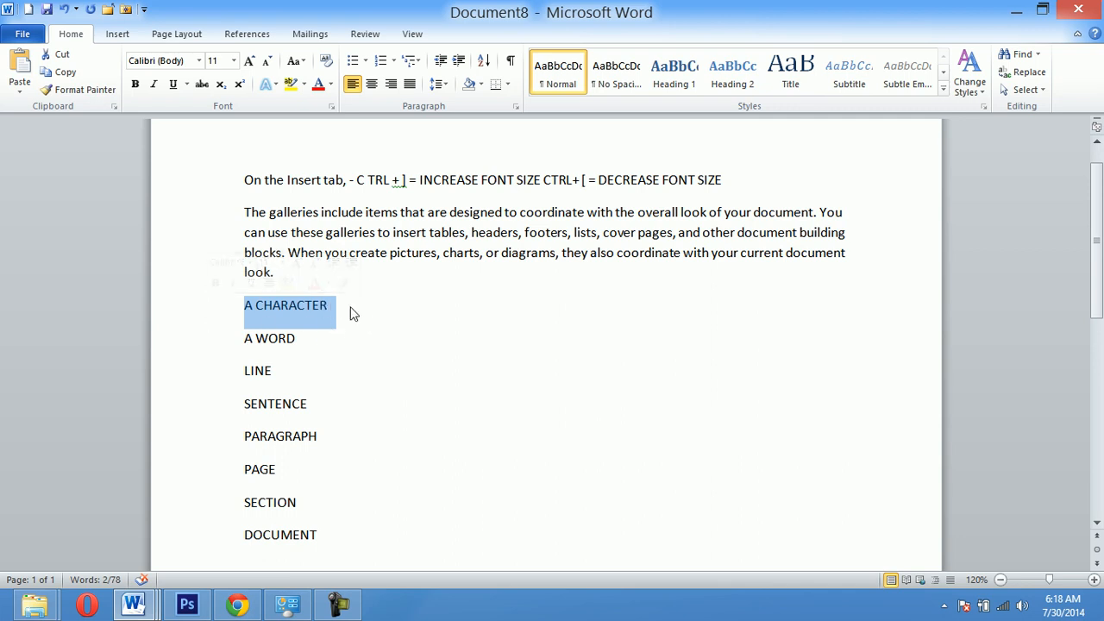
left_click(309, 340)
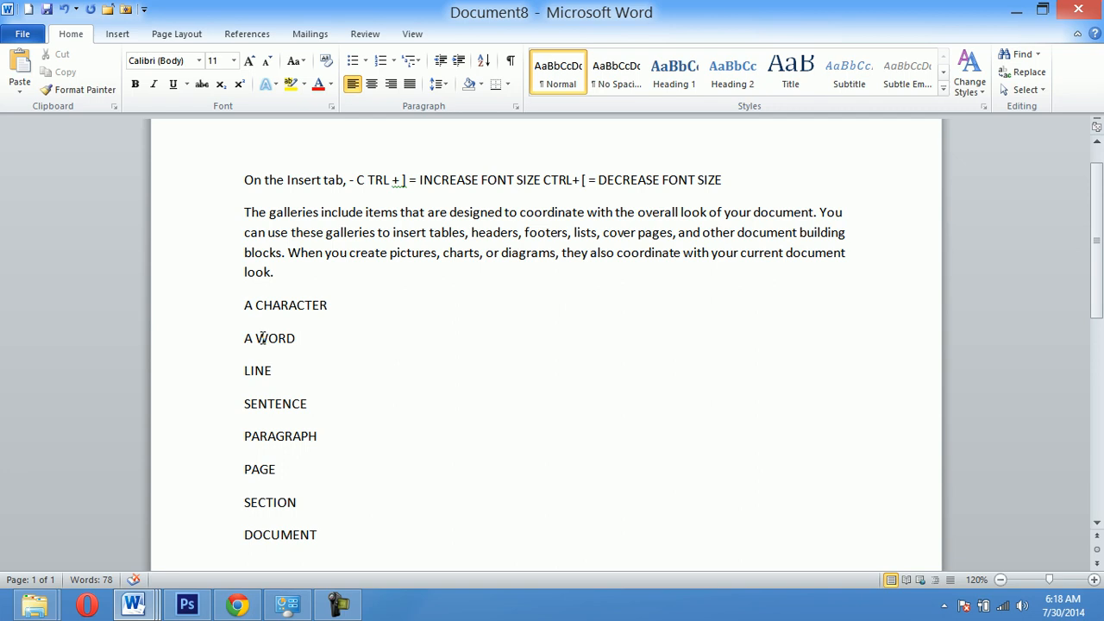
left_click(285, 373)
left_click(337, 431)
scroll(336, 431, "down", 2)
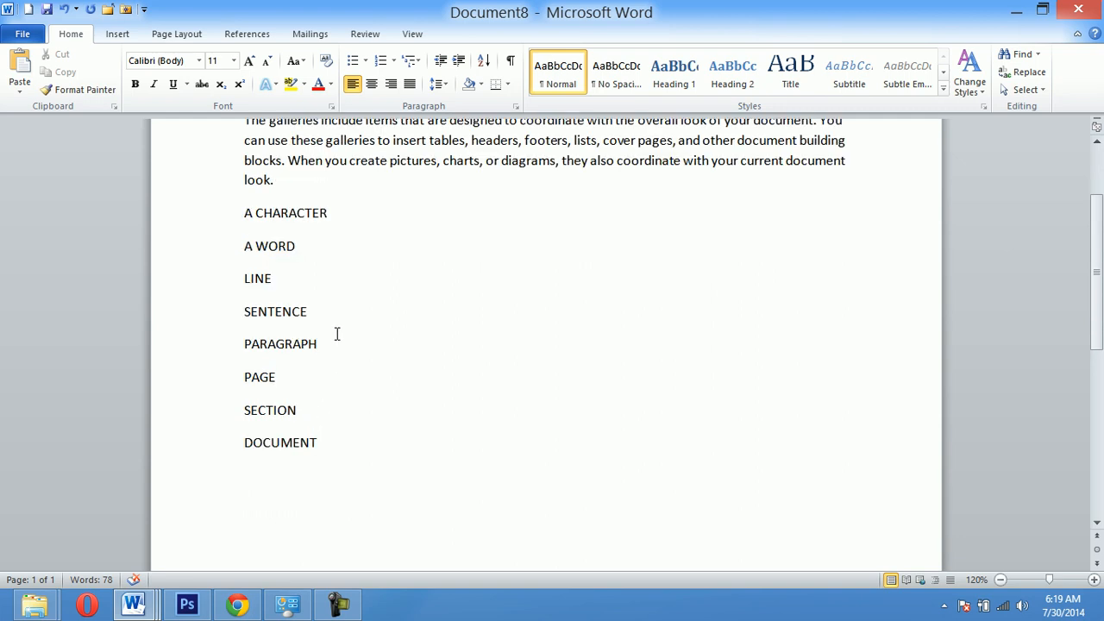
- Select the list from A CHARACTER to DOCUMENT and show the paragraph marks to examine the hidden formatting symbols
scroll(347, 334, "up", 1)
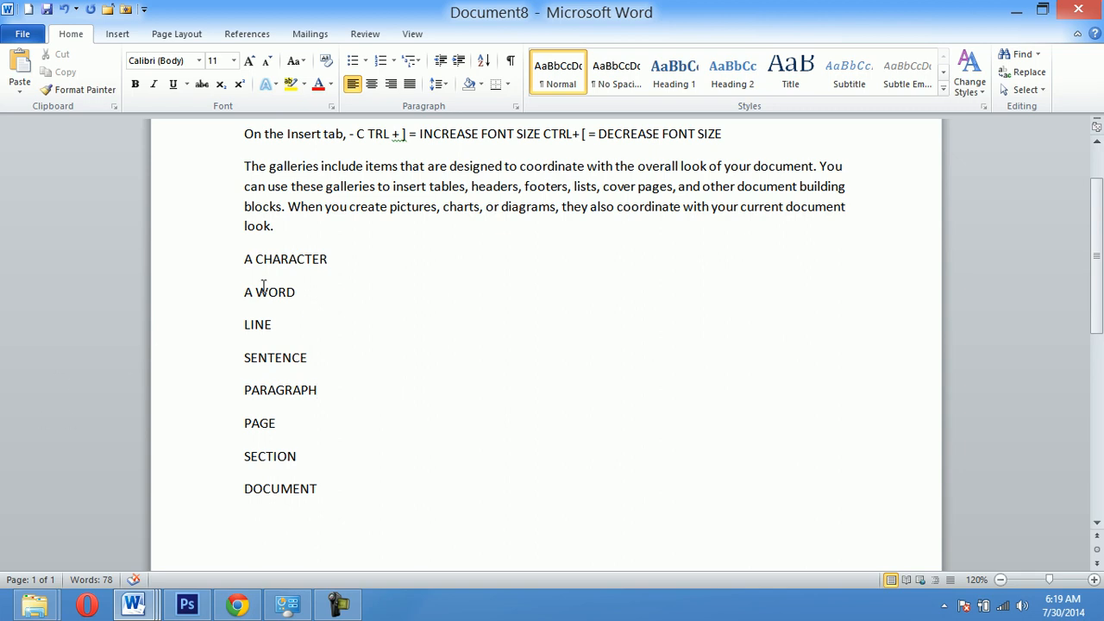
left_click_drag(244, 259, 355, 498)
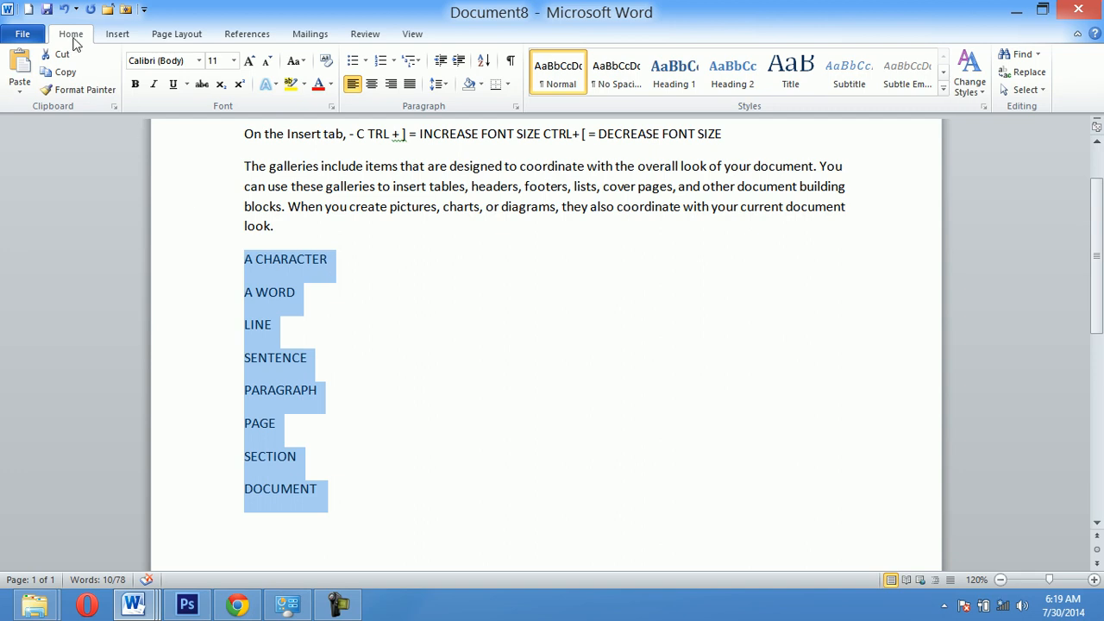
left_click(511, 62)
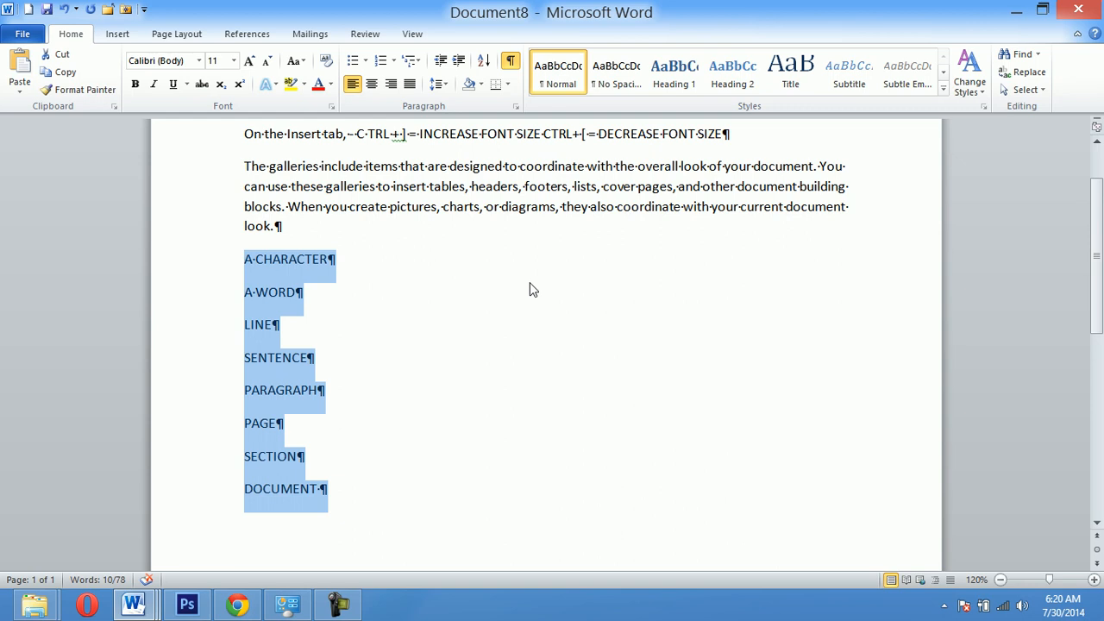
scroll(529, 290, "up", 2)
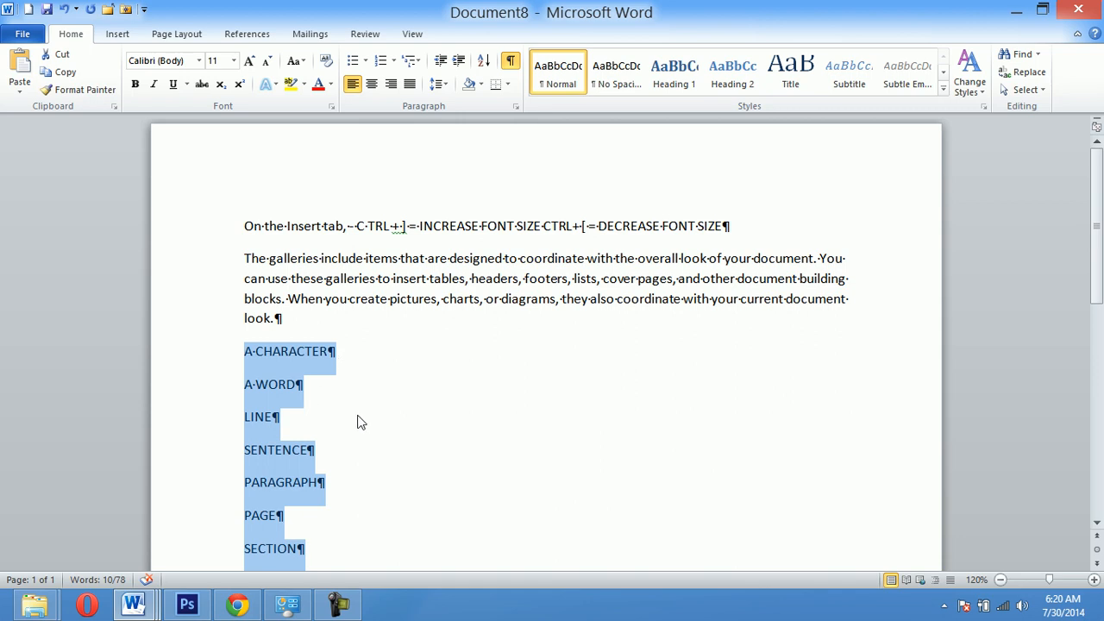
scroll(549, 410, "down", 2)
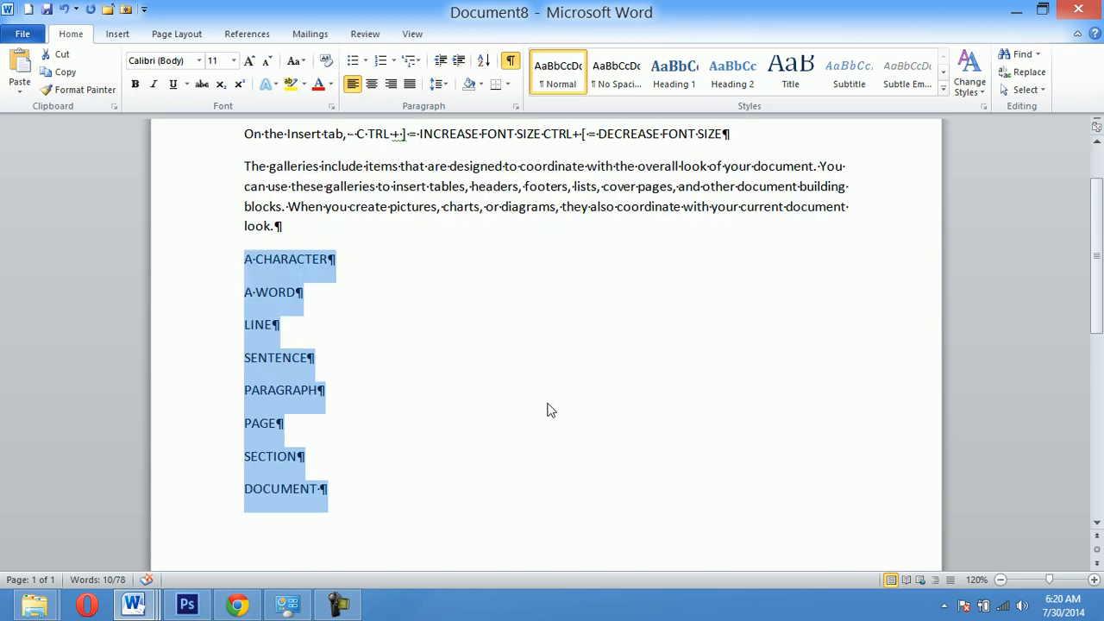
scroll(551, 410, "up", 1)
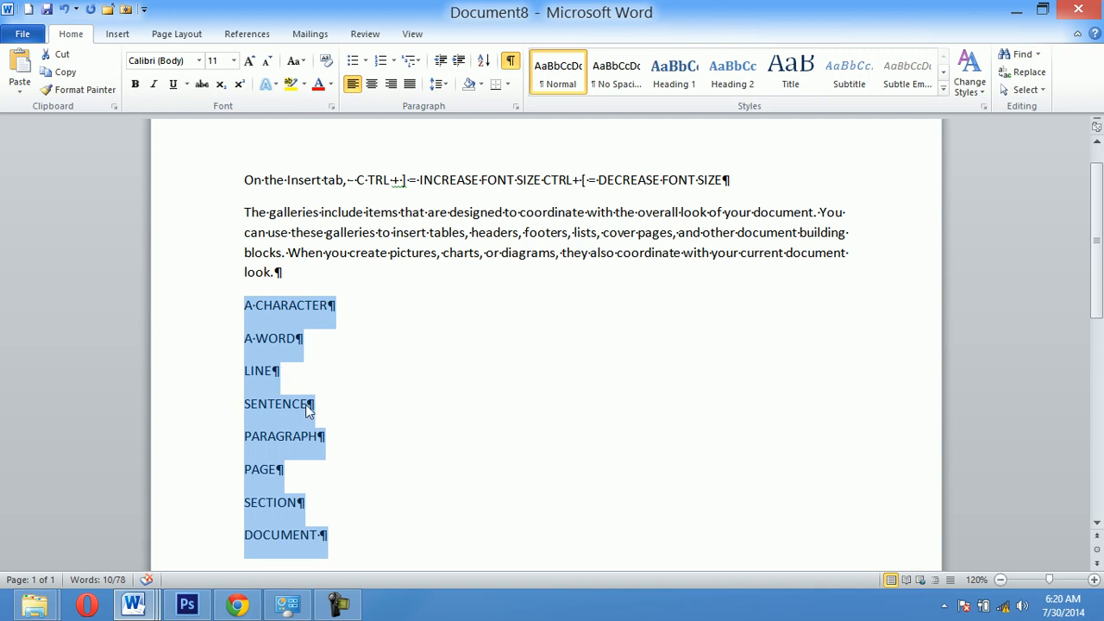
scroll(579, 470, "down", 2)
scroll(507, 300, "up", 1)
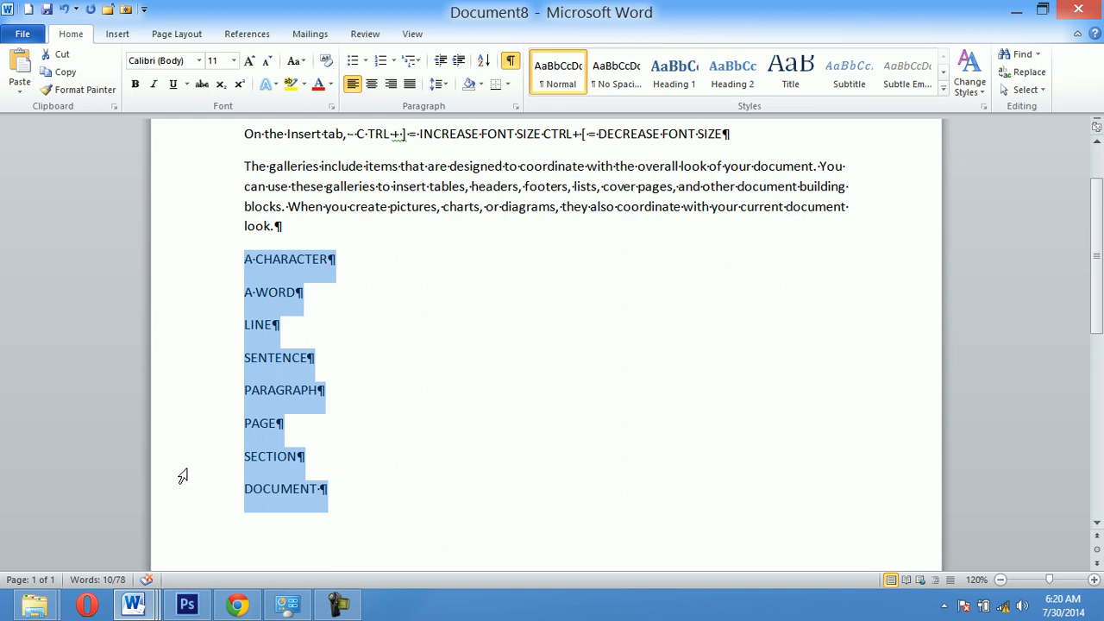
- Check the word count statistics for the selected list and close them
left_click(97, 579)
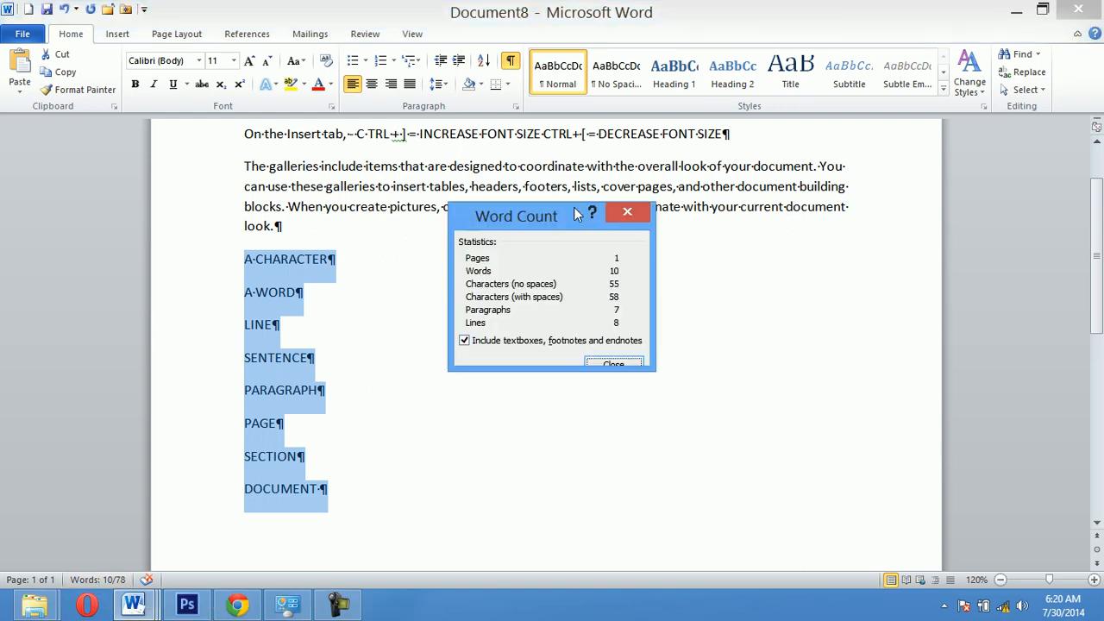
left_click_drag(573, 207, 580, 243)
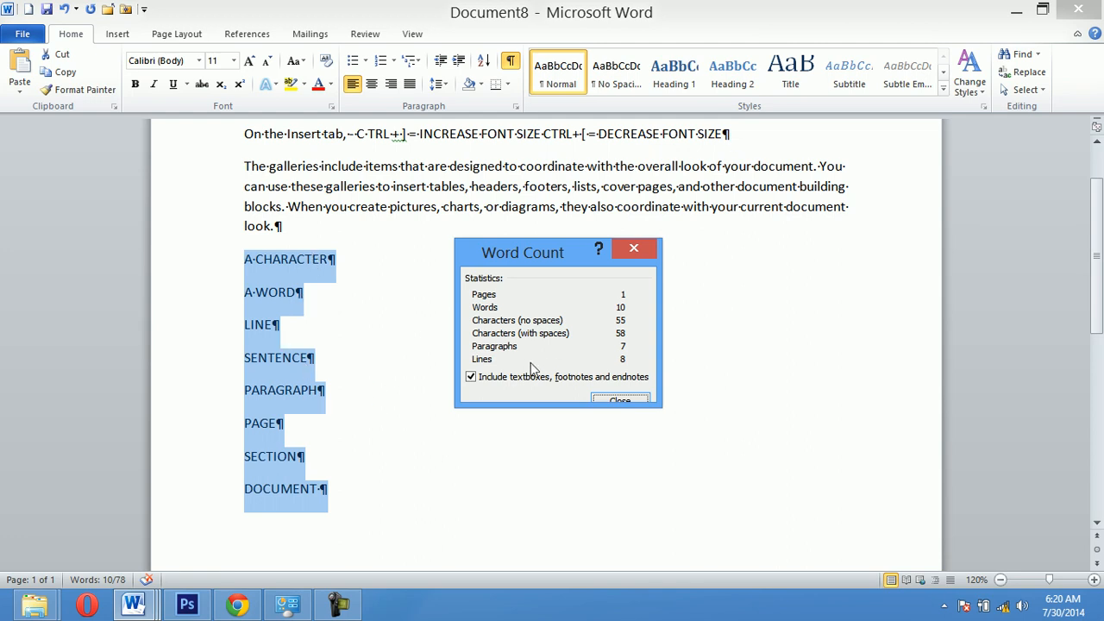
left_click(639, 250)
- Deselect the list and check the word count statistics for the whole document
scroll(544, 329, "up", 1)
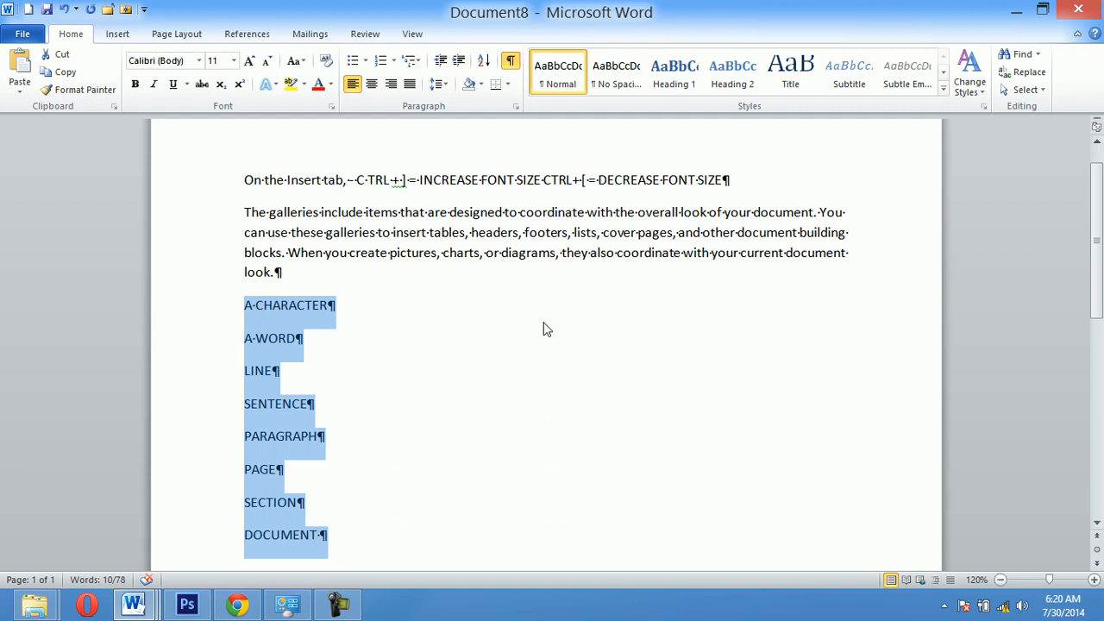
left_click(543, 329)
scroll(544, 326, "down", 1)
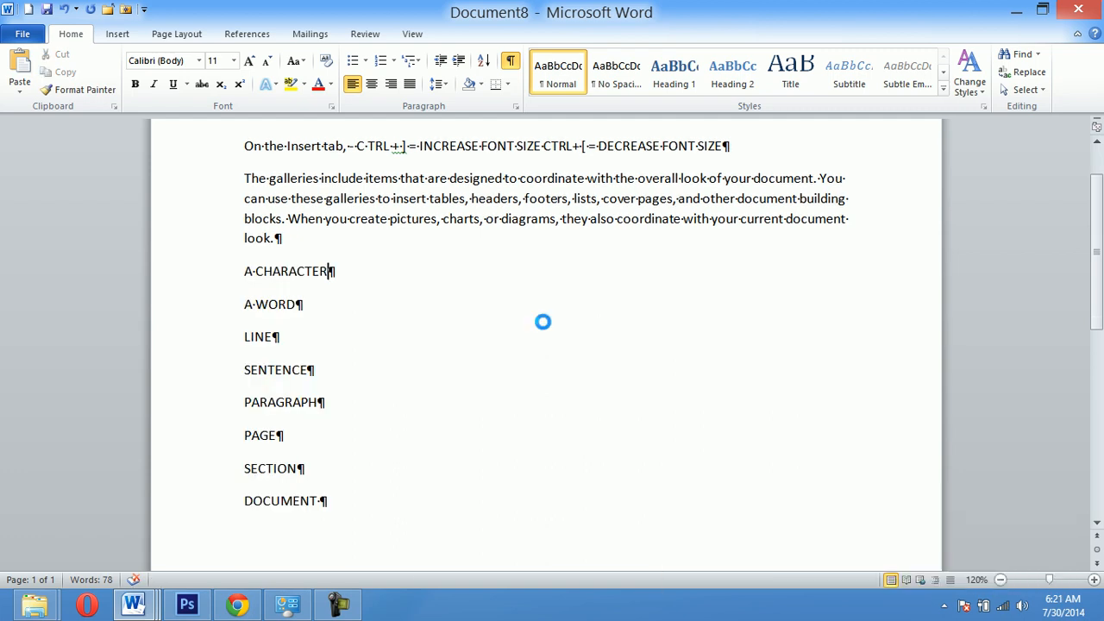
key("ctrl+shift+g")
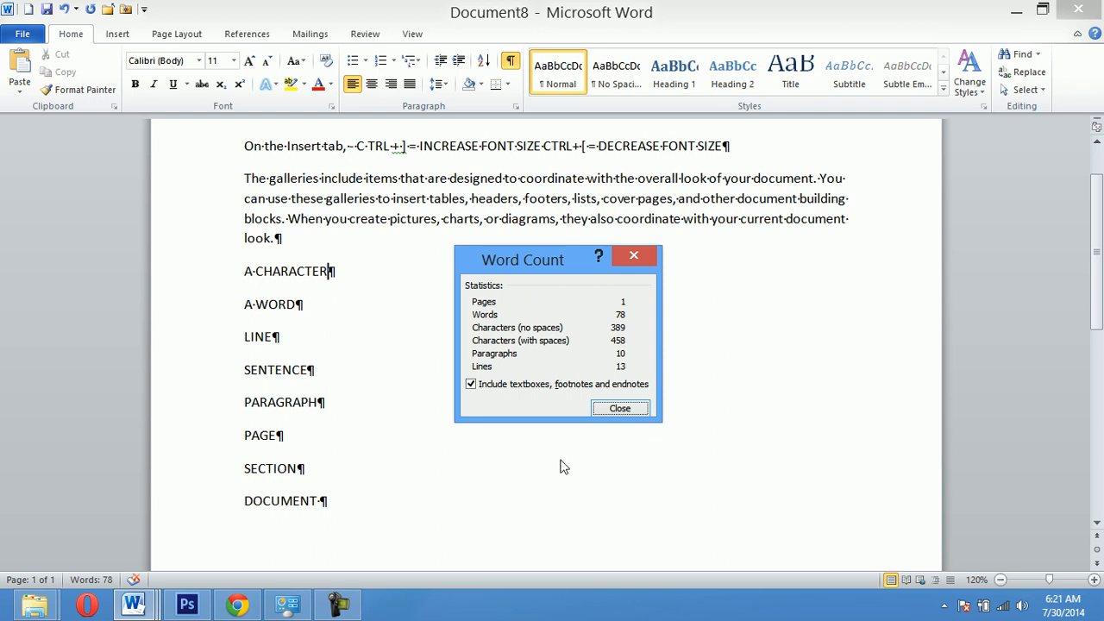
left_click(621, 410)
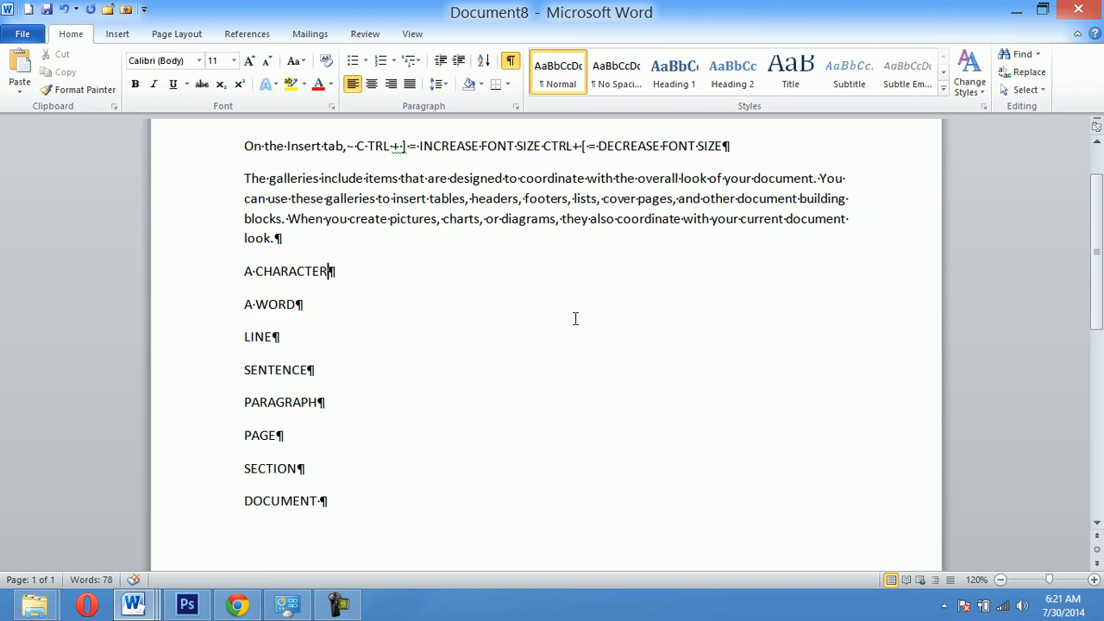
left_click(90, 580)
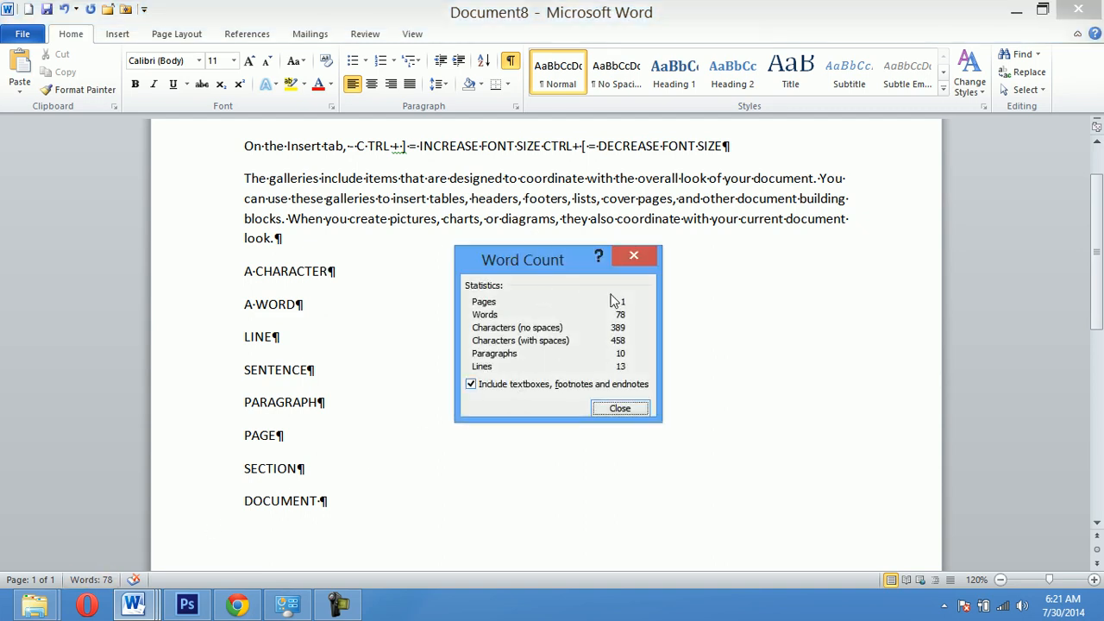
left_click(634, 408)
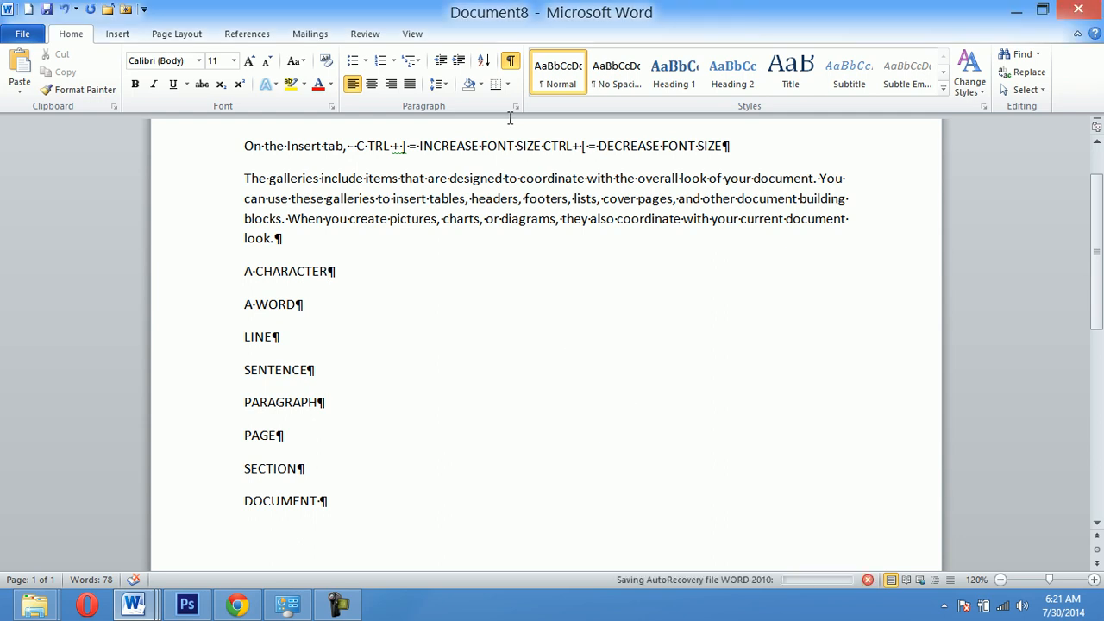
- Hide the paragraph marks and view the whole page at 30% zoom before returning to 110%
left_click(509, 62)
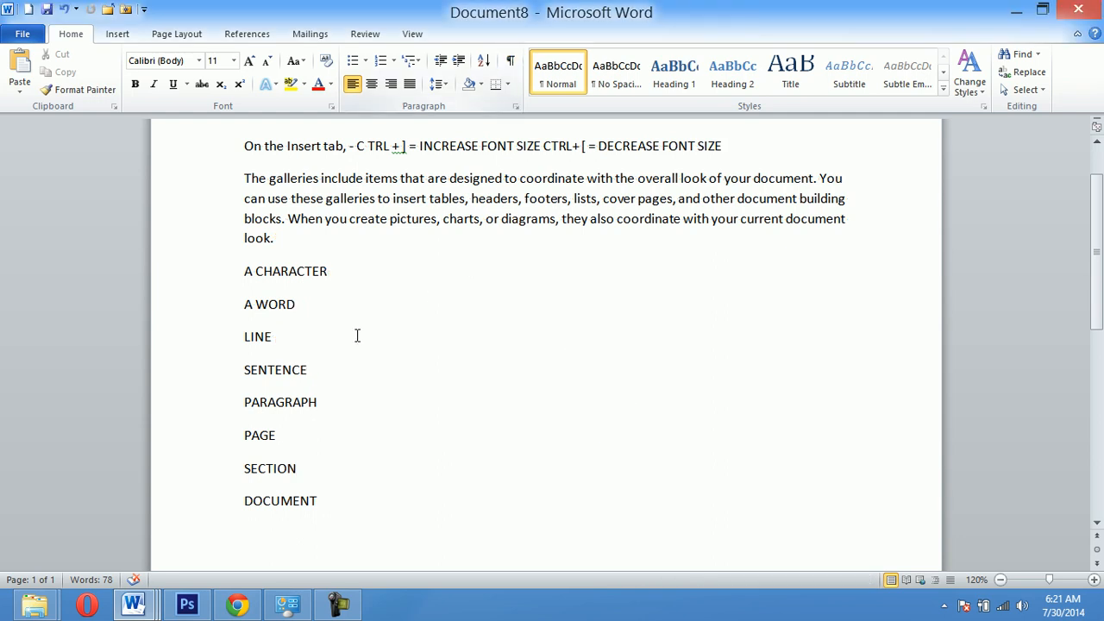
left_click(327, 403)
left_click(299, 434)
scroll(614, 386, "down", 6, "ctrl")
scroll(378, 278, "down", 3, "ctrl")
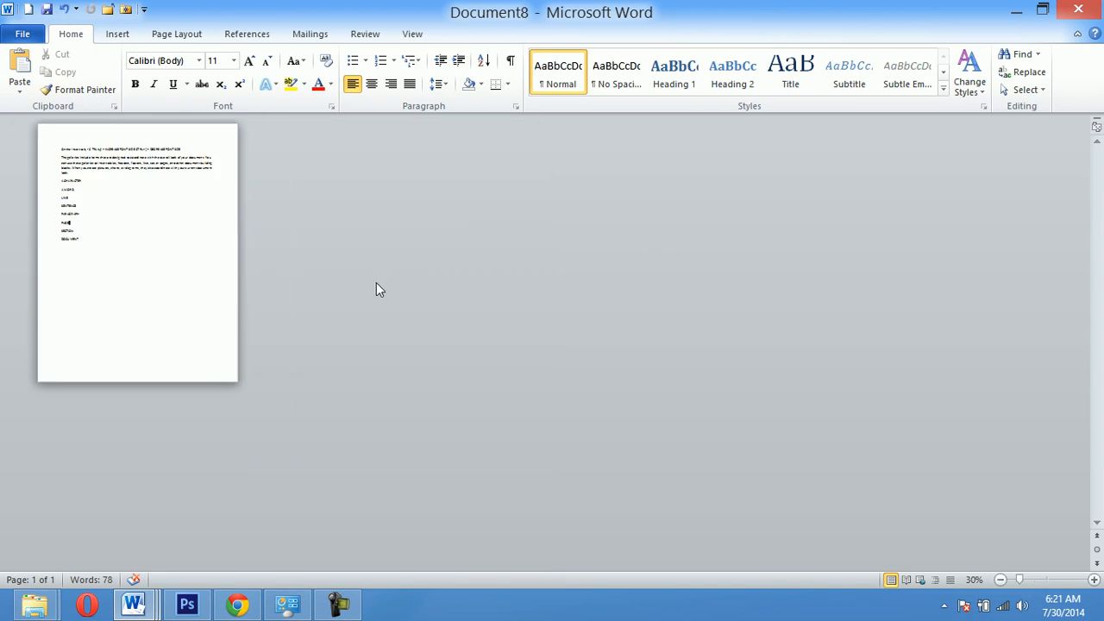
scroll(129, 194, "up", 2, "ctrl")
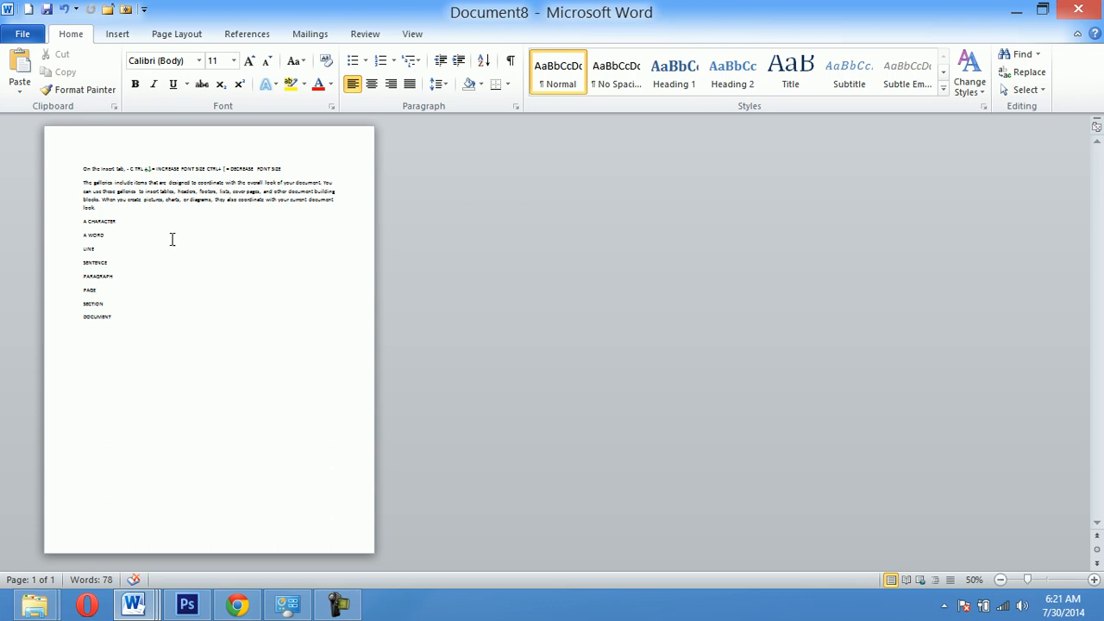
scroll(192, 264, "up", 5, "ctrl")
scroll(451, 343, "up", 1, "ctrl")
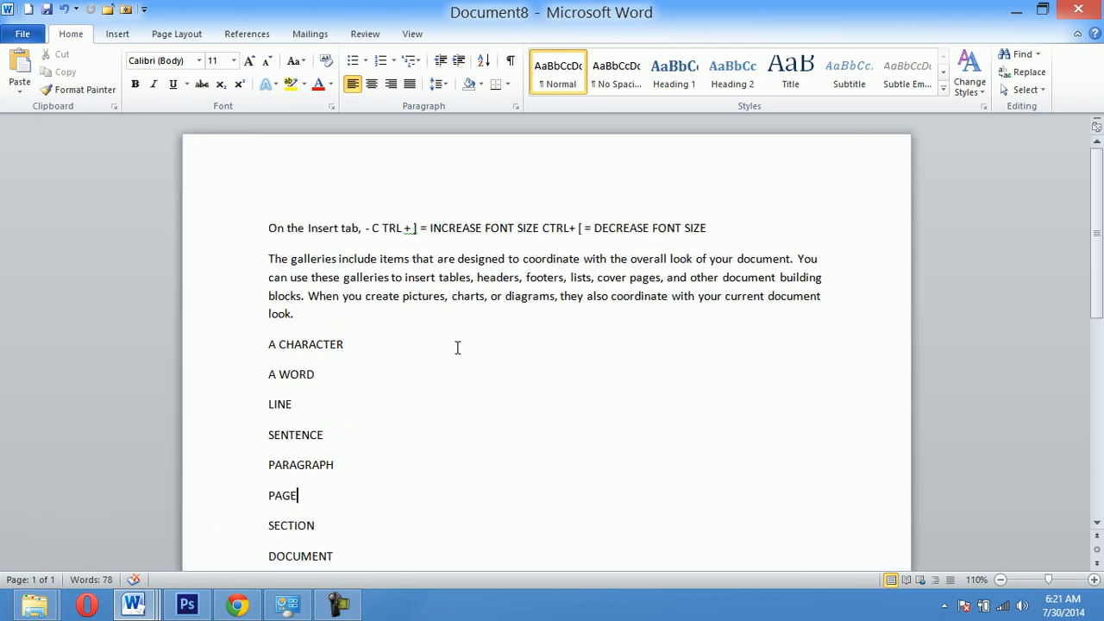
scroll(457, 347, "down", 3)
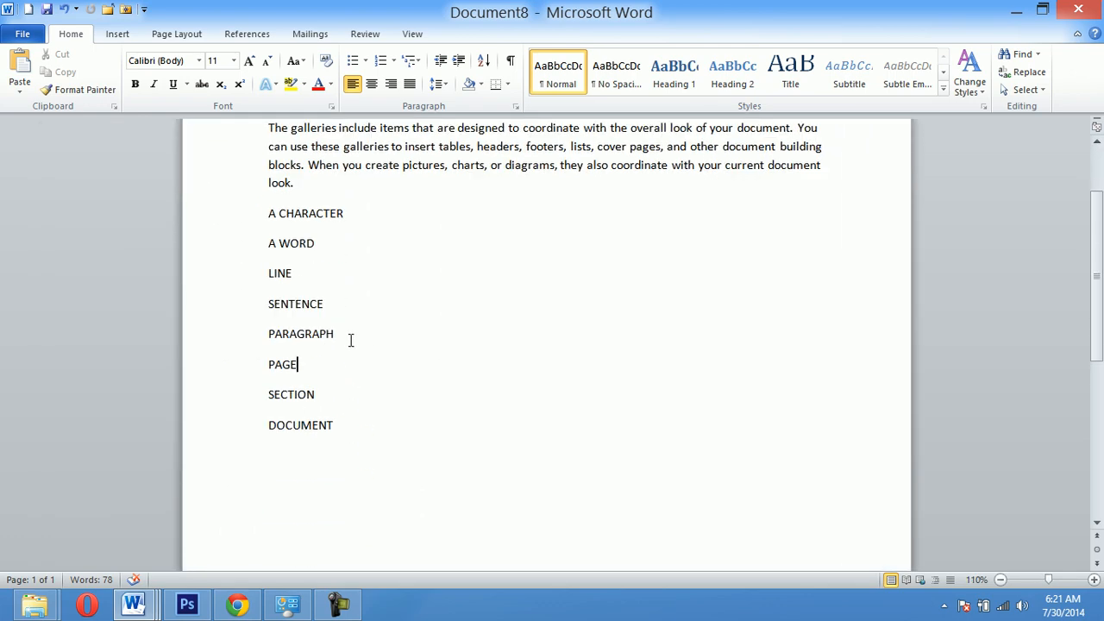
left_click(339, 399)
left_click(349, 424)
left_click(332, 390)
left_click(344, 433)
left_click(330, 401)
left_click(344, 426)
left_click(534, 283)
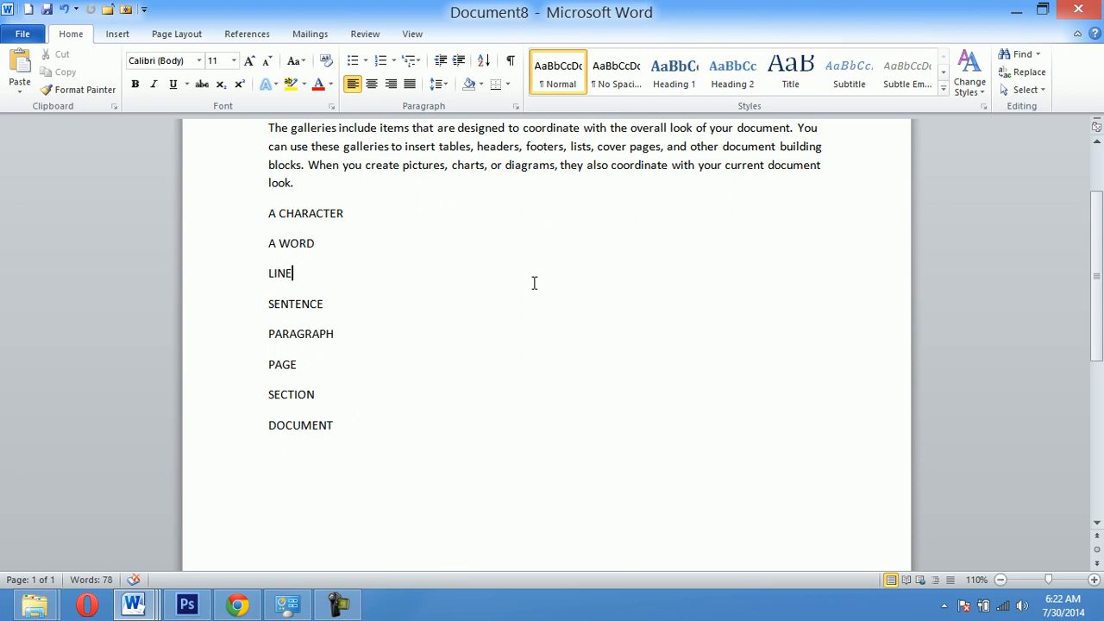